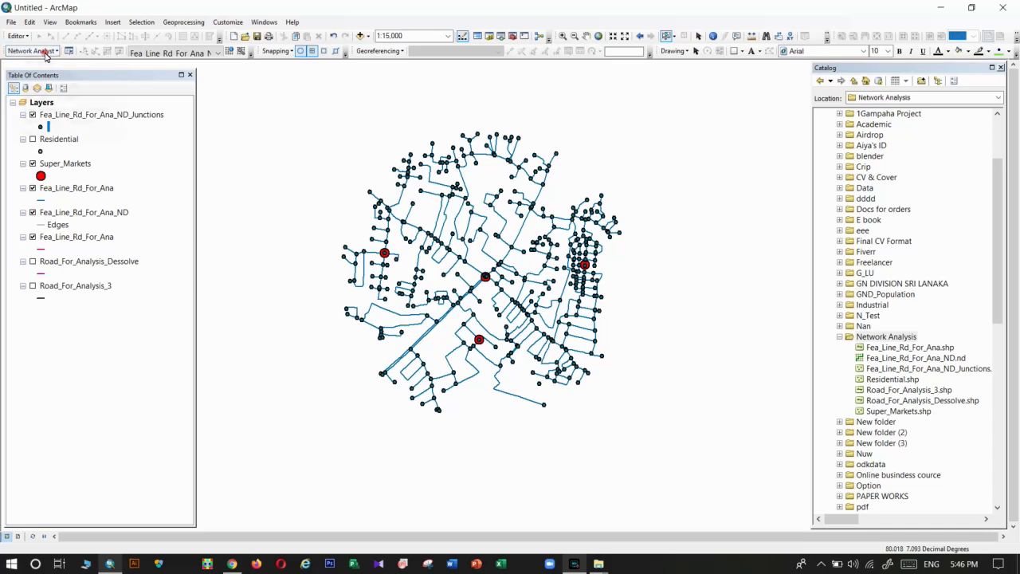
Browse the Network Analyst analysis types and select the Super_Markets layer
{"action": "left_click", "coordinate": [46, 52]}
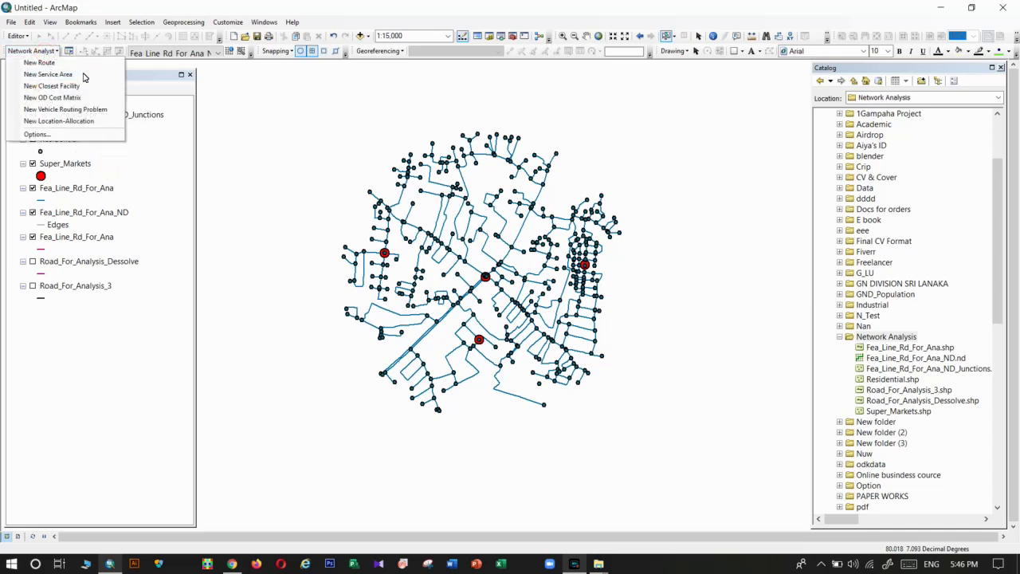
{"action": "left_click", "coordinate": [38, 51]}
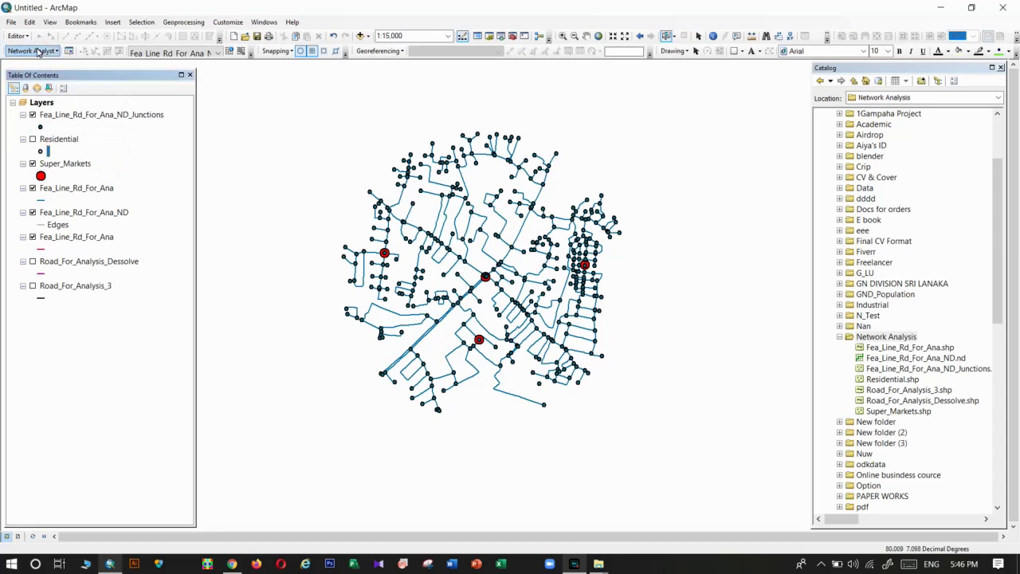
{"action": "left_click", "coordinate": [38, 51]}
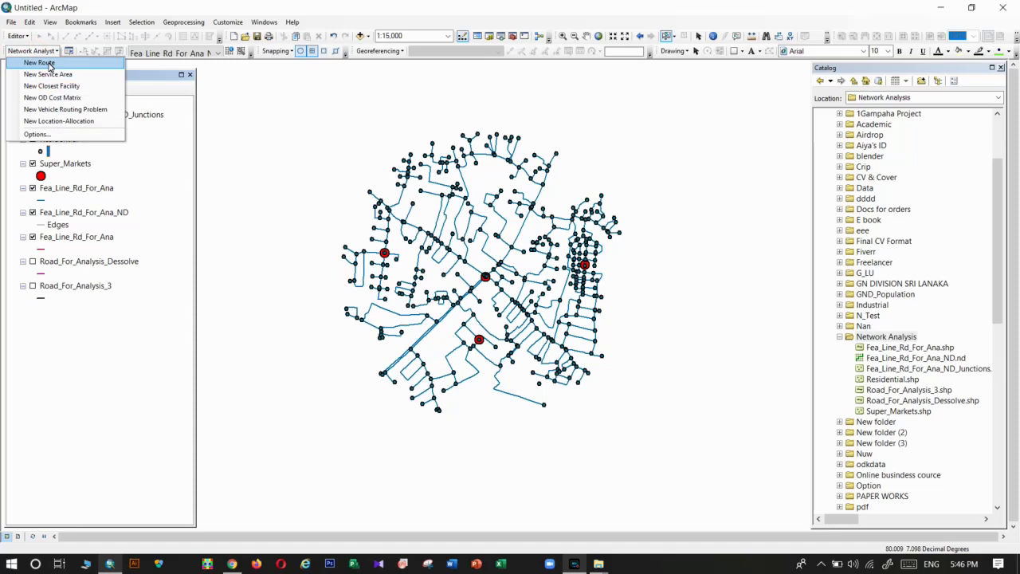
{"action": "left_click", "coordinate": [130, 153]}
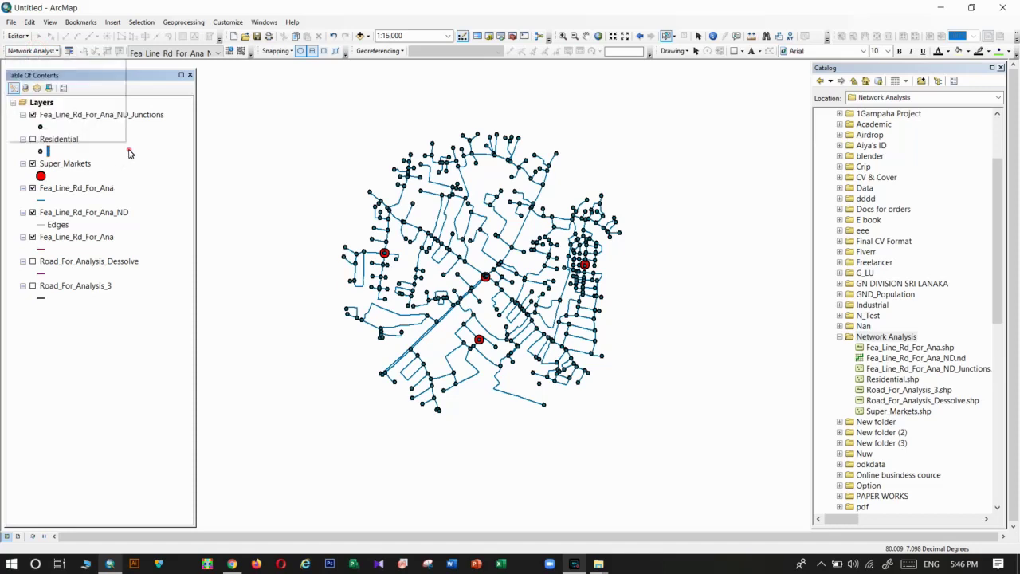
{"action": "left_click", "coordinate": [49, 50]}
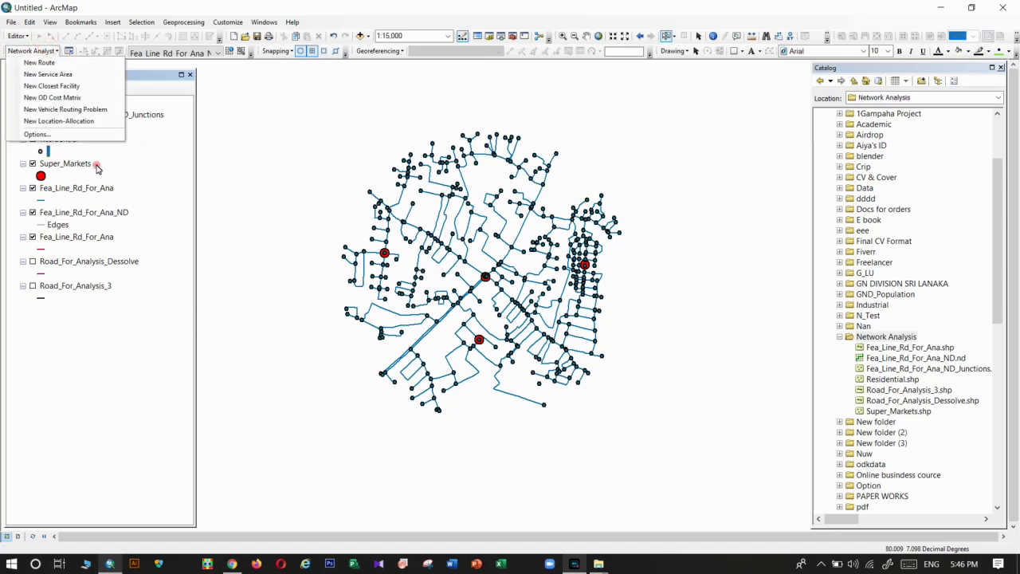
{"action": "left_click", "coordinate": [97, 166]}
{"action": "left_click", "coordinate": [96, 166]}
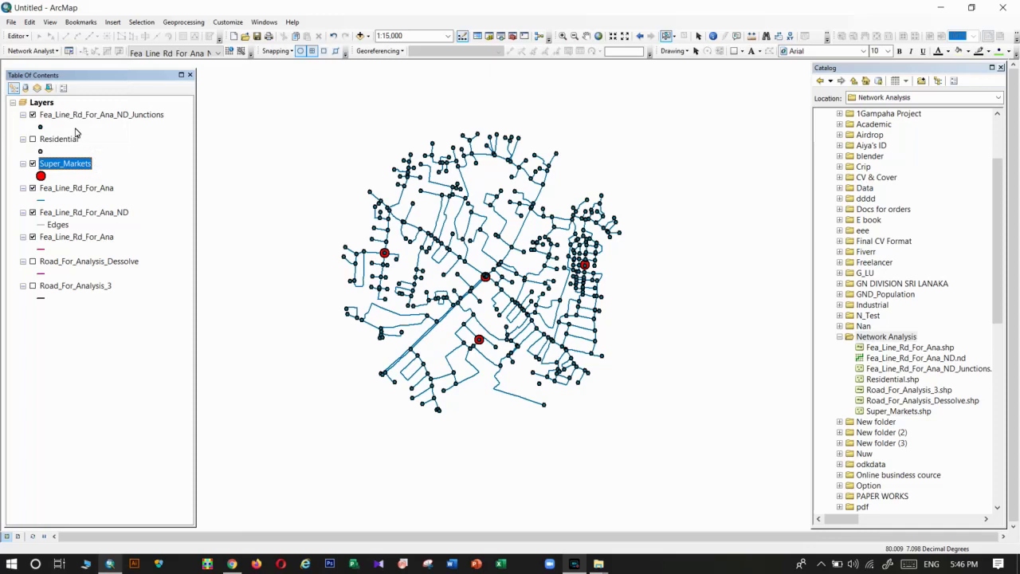
{"action": "left_click", "coordinate": [48, 51]}
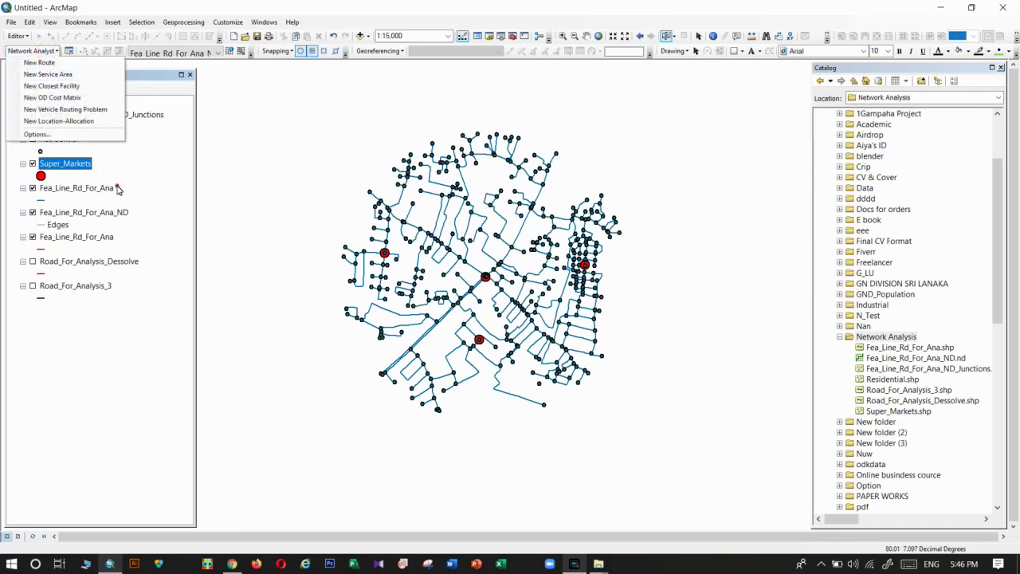
{"action": "left_click", "coordinate": [62, 168]}
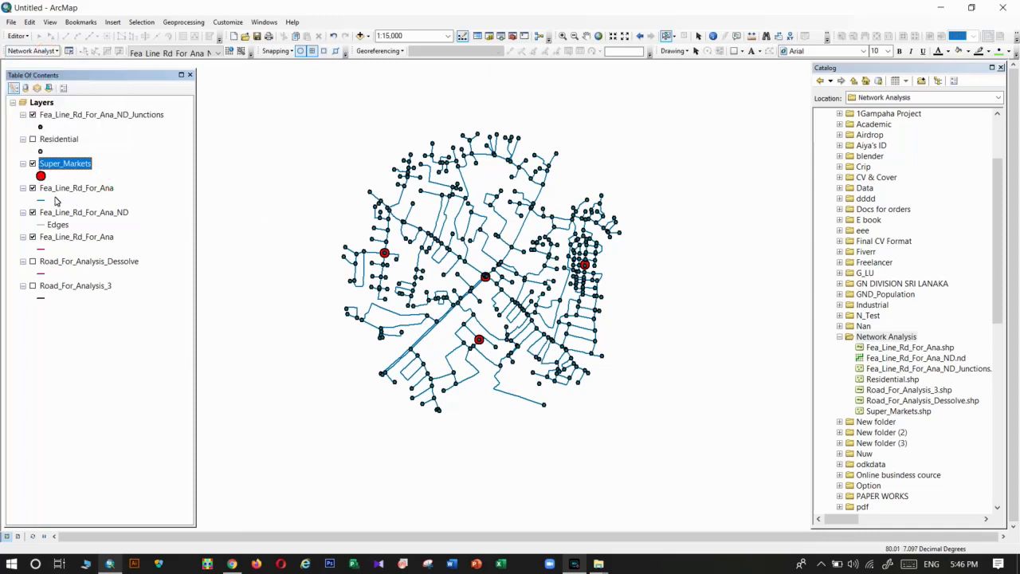
Turn off the Fea_Line_Rd_For_Ana_ND_Junctions layer so junction points no longer show
{"action": "left_click", "coordinate": [59, 188]}
{"action": "left_click", "coordinate": [32, 116]}
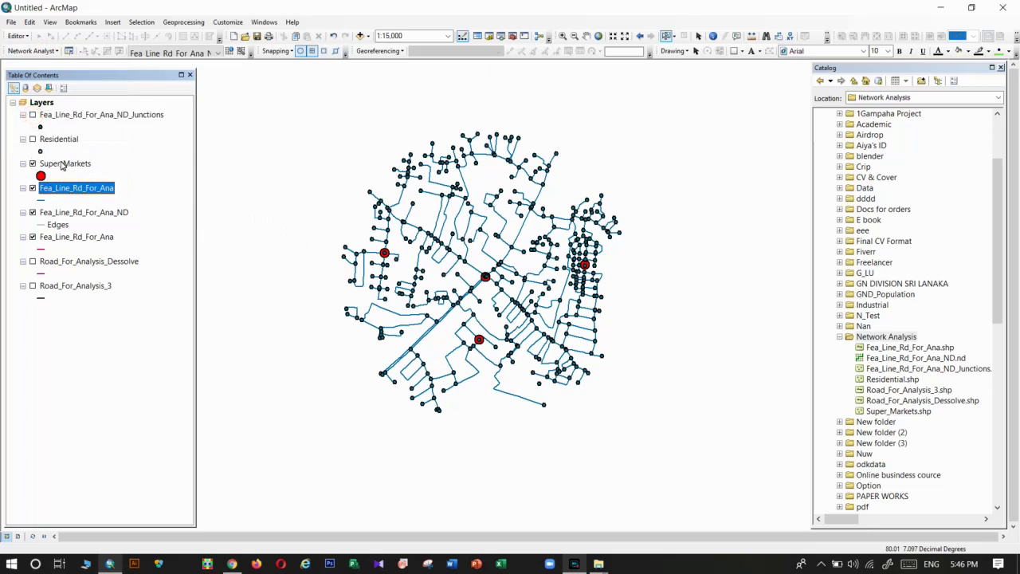
{"action": "left_click", "coordinate": [63, 165]}
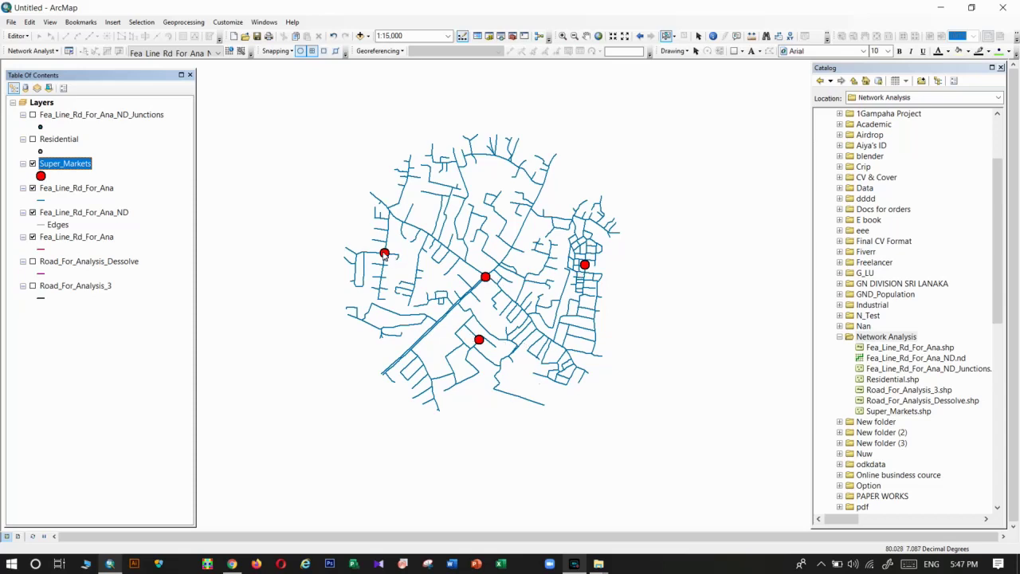
{"action": "left_click", "coordinate": [51, 53]}
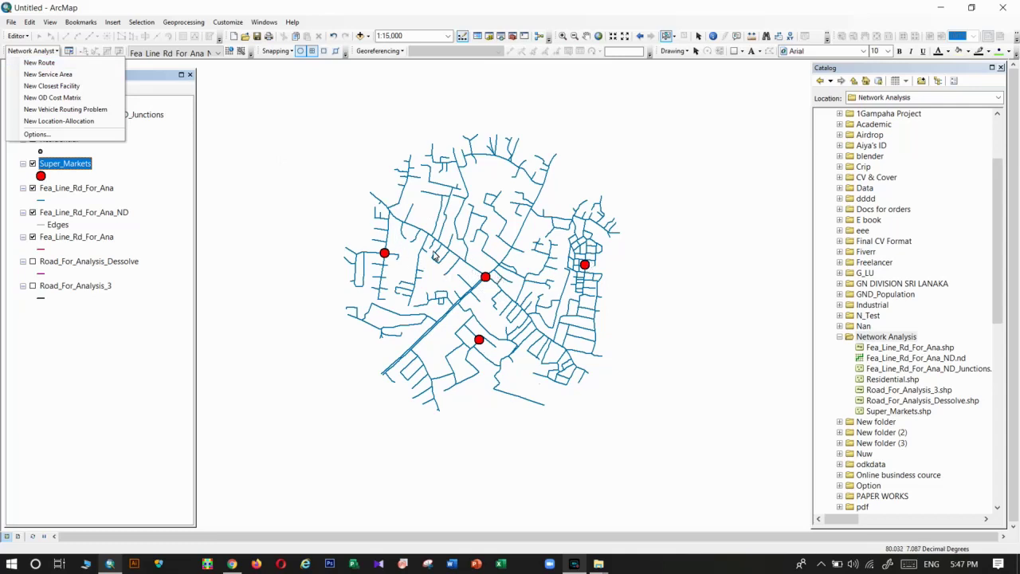
{"action": "left_click", "coordinate": [160, 179]}
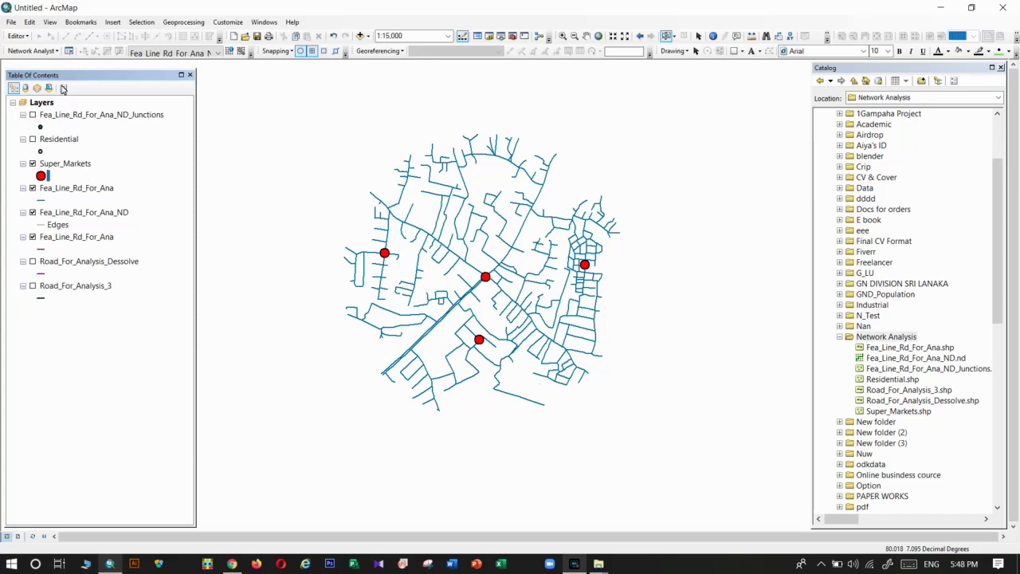
Create a new Route analysis and show its Stops, Routes and Barriers in the Network Analyst window
{"action": "left_click", "coordinate": [55, 51]}
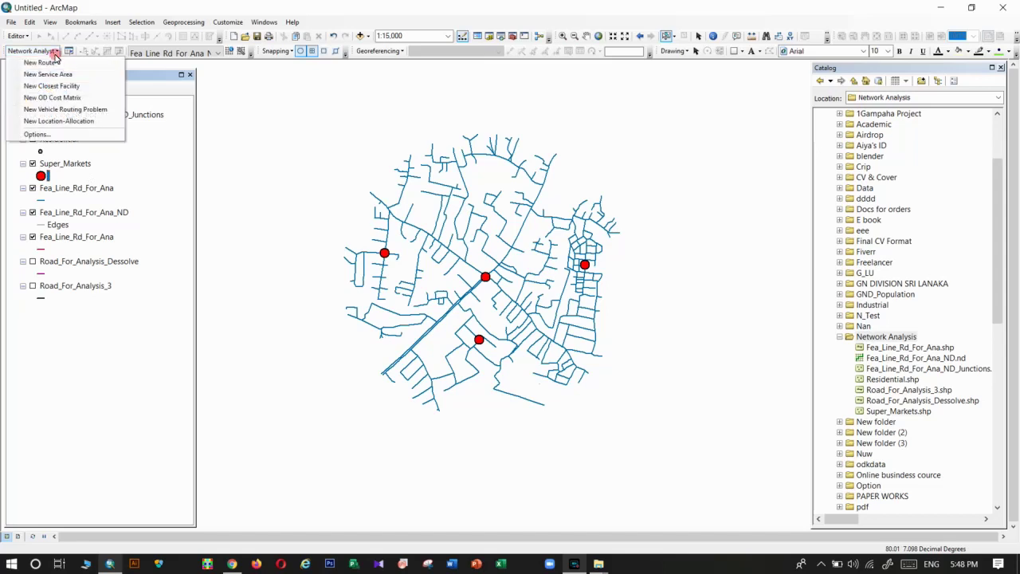
{"action": "left_click", "coordinate": [40, 63]}
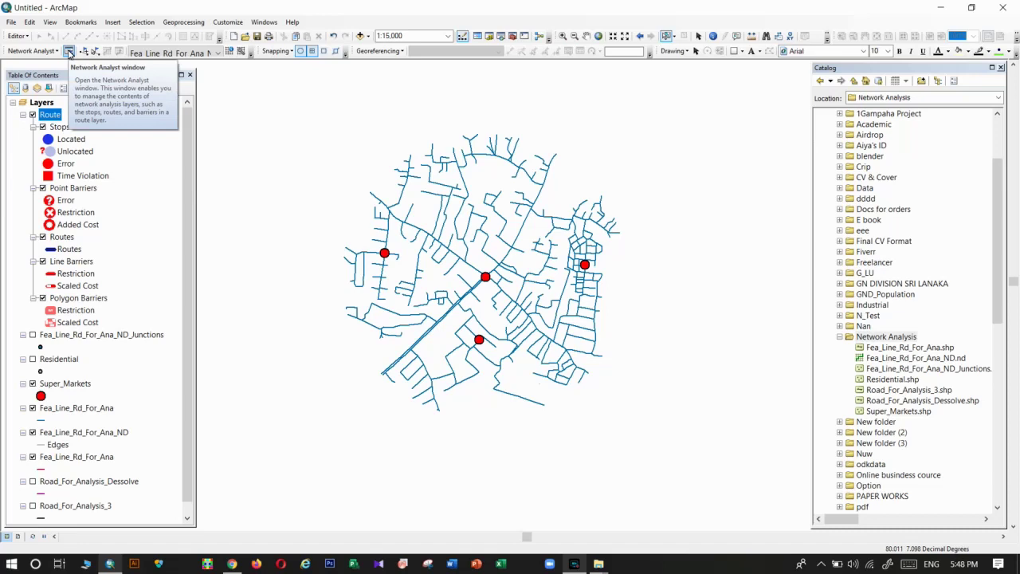
{"action": "left_click", "coordinate": [70, 52]}
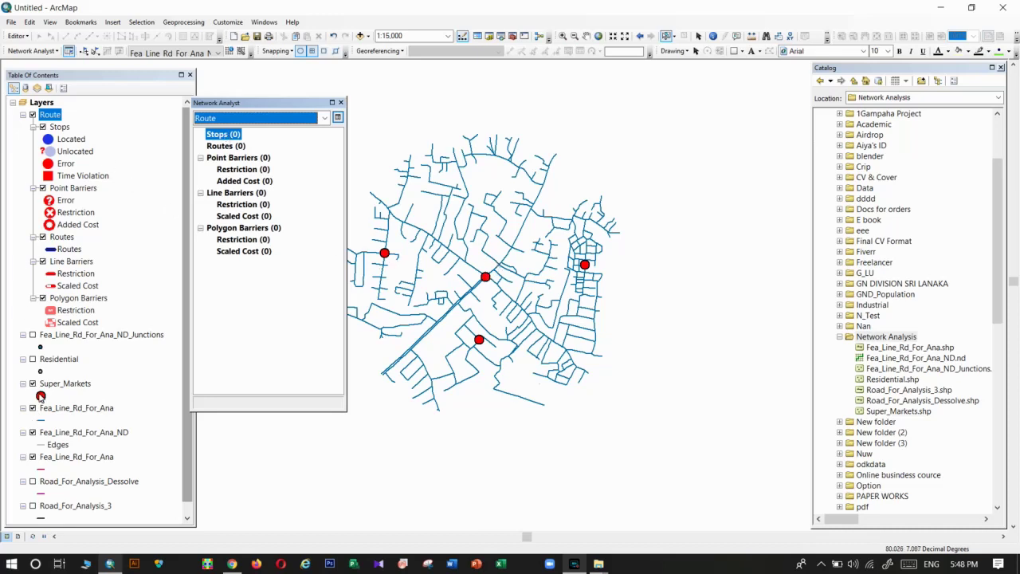
{"action": "right_click", "coordinate": [217, 136]}
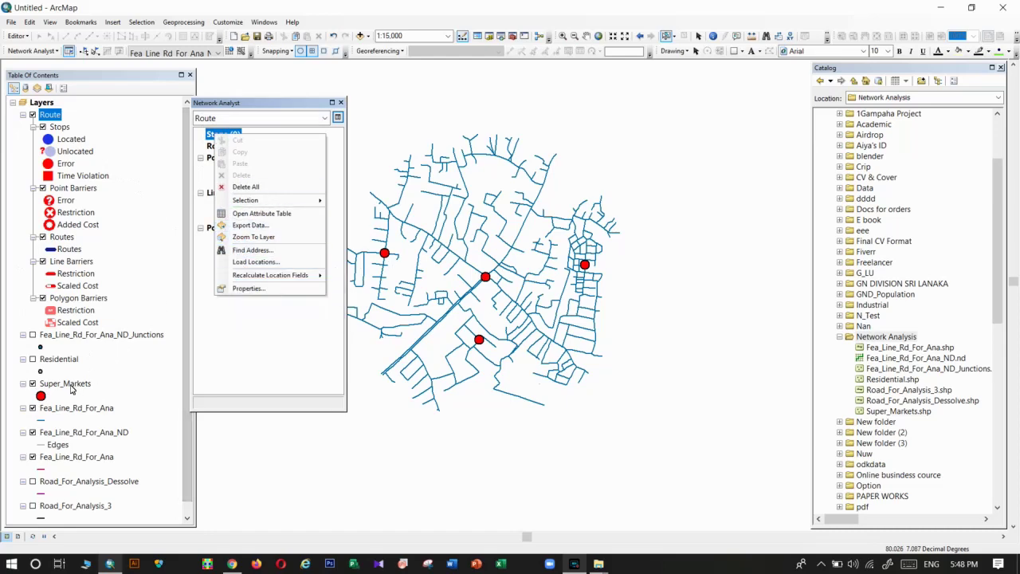
Set Load Locations for Stops to Super_Markets with 5000 Meters tolerance, then close without loading
{"action": "left_click", "coordinate": [237, 263]}
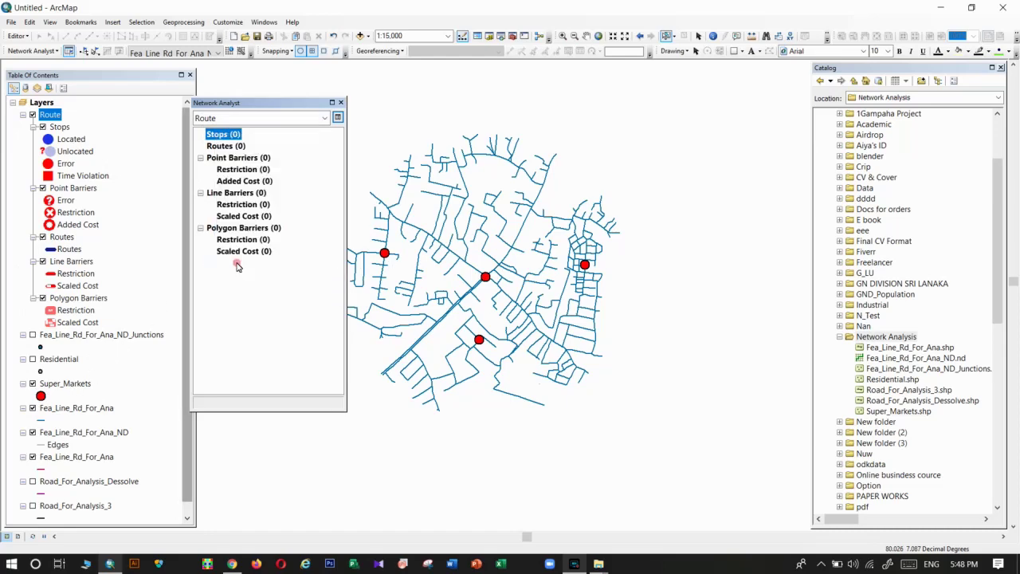
{"action": "left_click", "coordinate": [470, 117]}
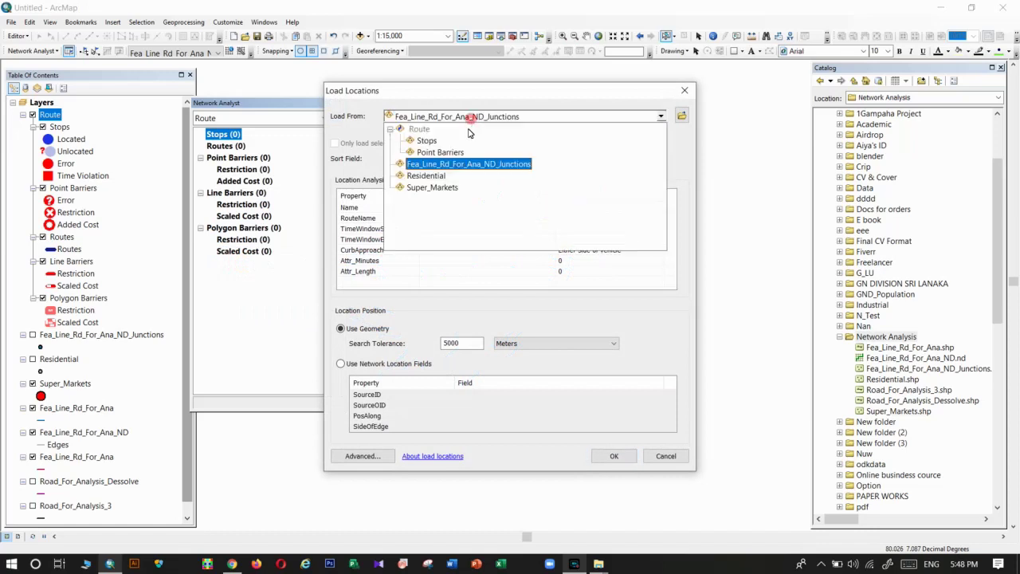
{"action": "left_click", "coordinate": [434, 187]}
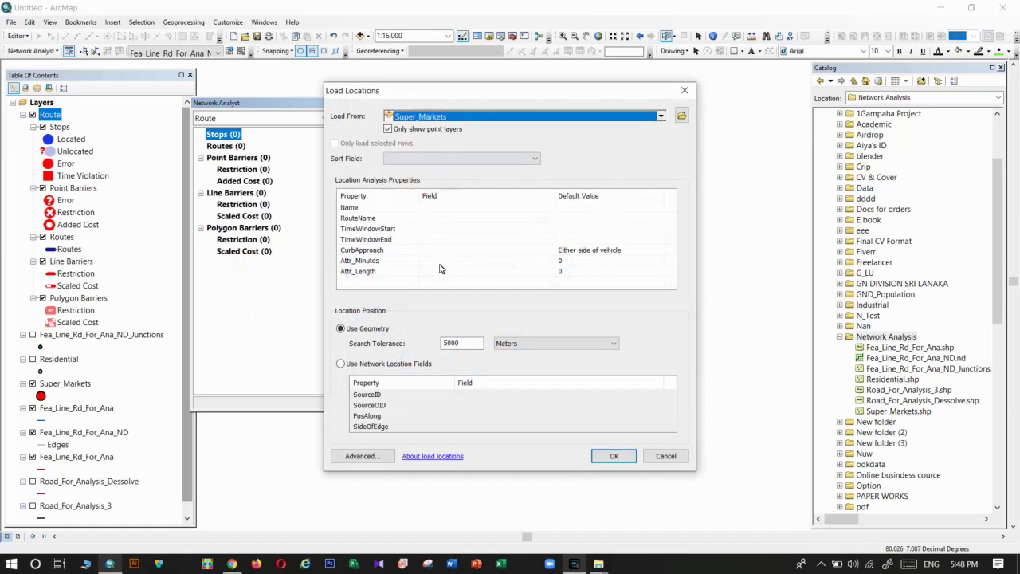
{"action": "double_click", "coordinate": [455, 342]}
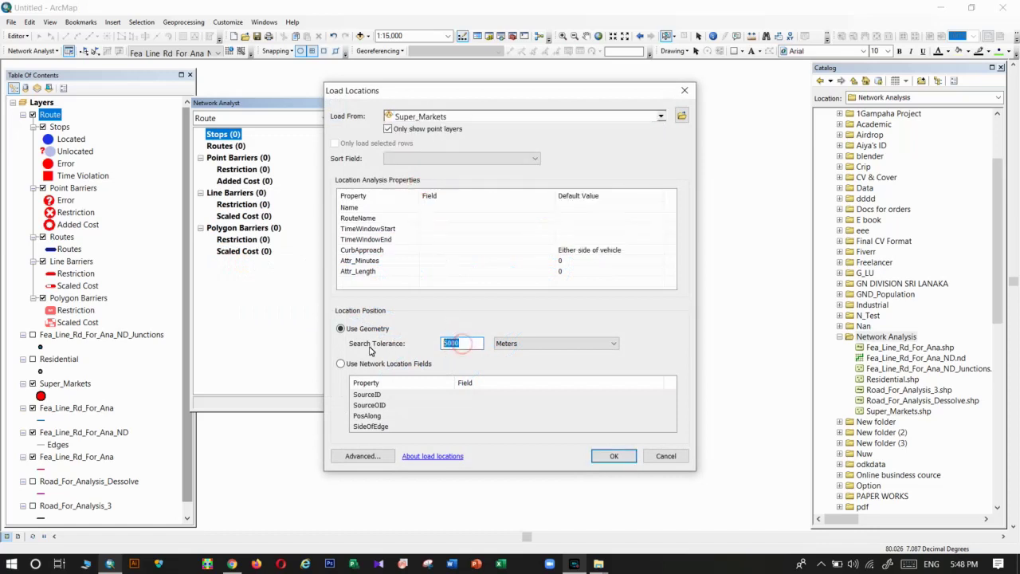
{"action": "left_click_drag", "start_coordinate": [602, 102], "coordinate": [287, 109]}
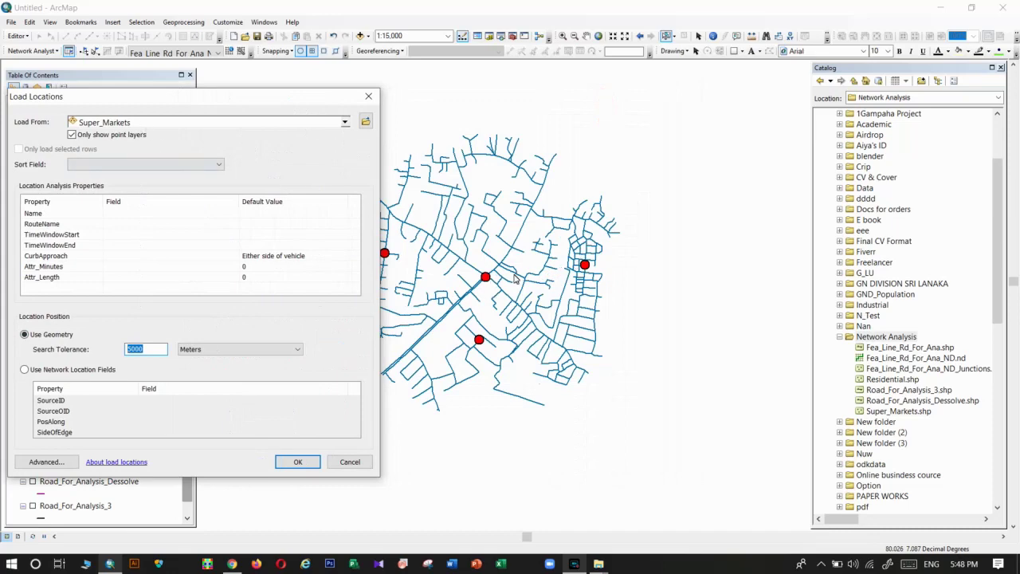
{"action": "left_click", "coordinate": [370, 97]}
Zoom in on a supermarket point lying on the road network
{"action": "scroll", "coordinate": [470, 351], "scroll_direction": "down", "scroll_amount": 5}
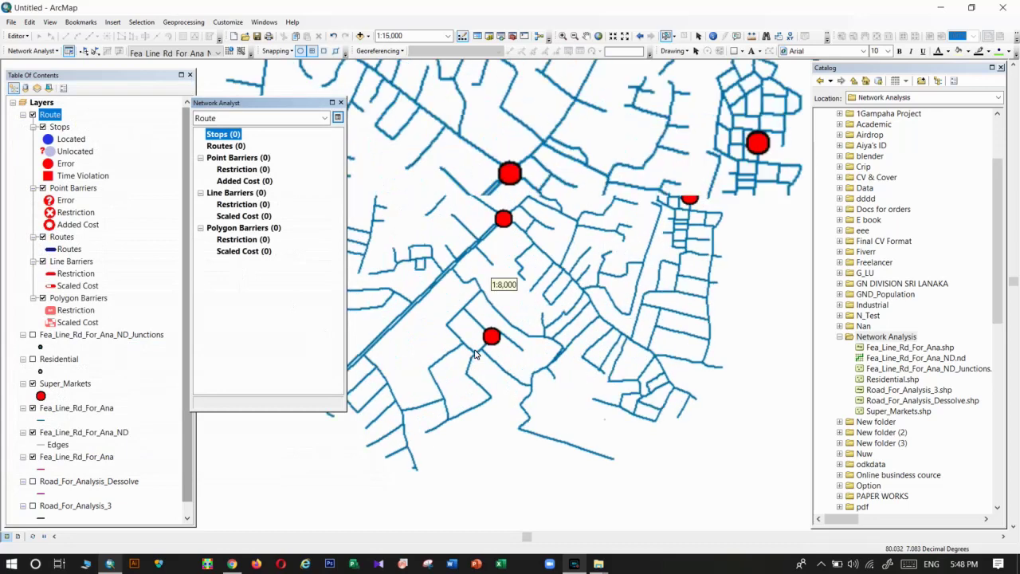
{"action": "scroll", "coordinate": [475, 354], "scroll_direction": "down", "scroll_amount": 3}
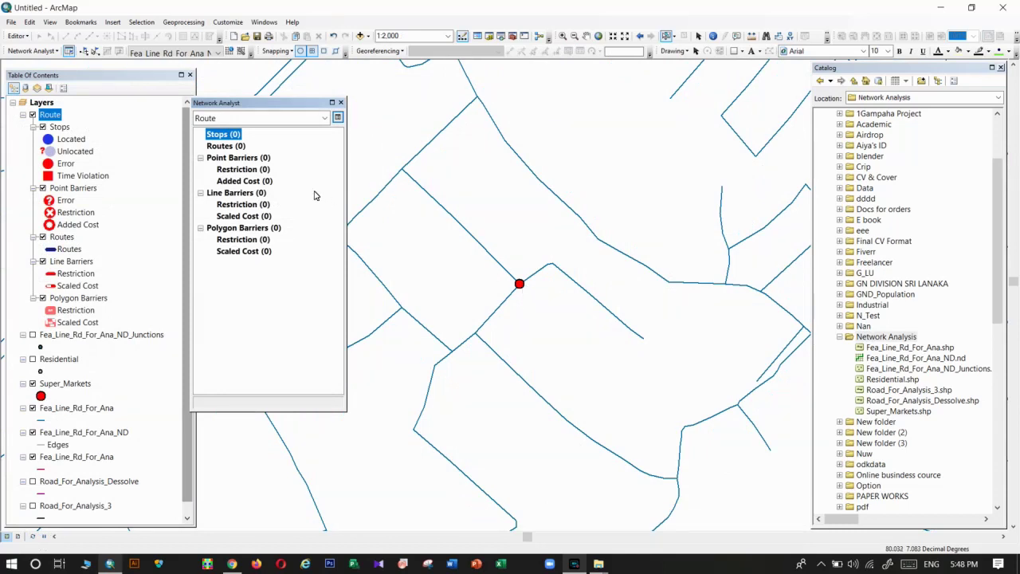
Load the four Super_Markets points as Stops using a 5000 Meters search tolerance
{"action": "right_click", "coordinate": [223, 135]}
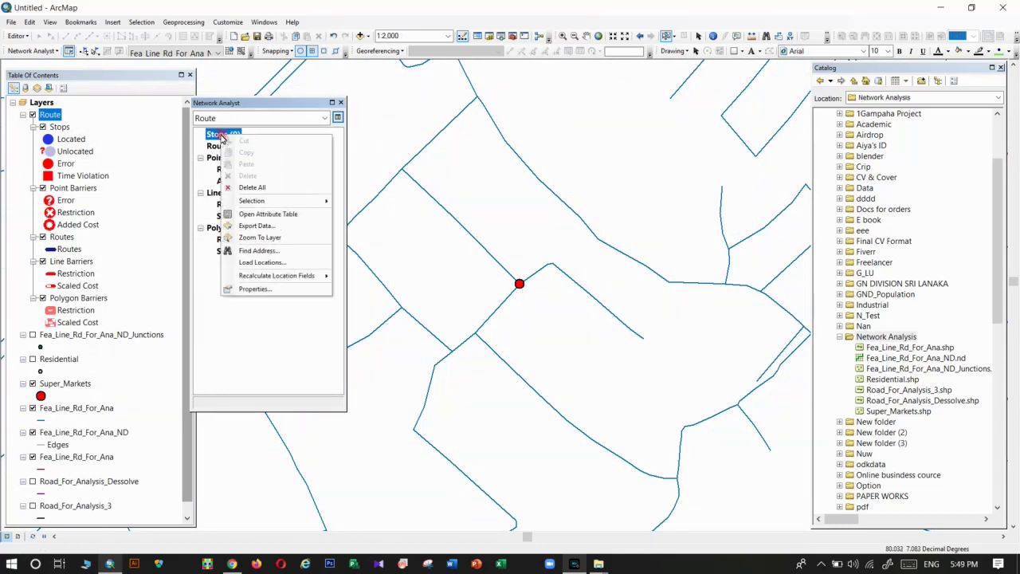
{"action": "left_click", "coordinate": [261, 262]}
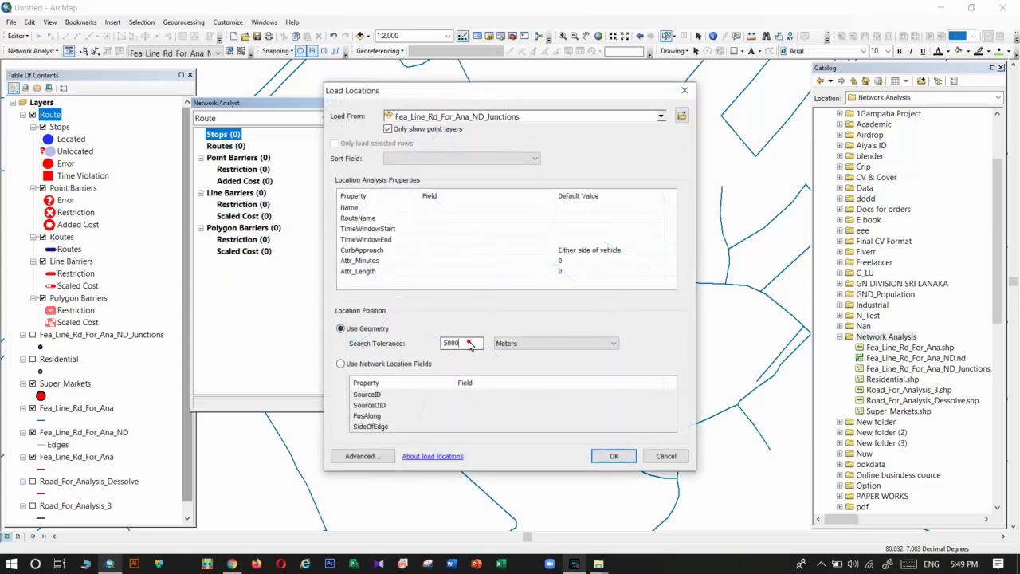
{"action": "double_click", "coordinate": [469, 344]}
{"action": "left_click_drag", "start_coordinate": [566, 90], "coordinate": [326, 98]}
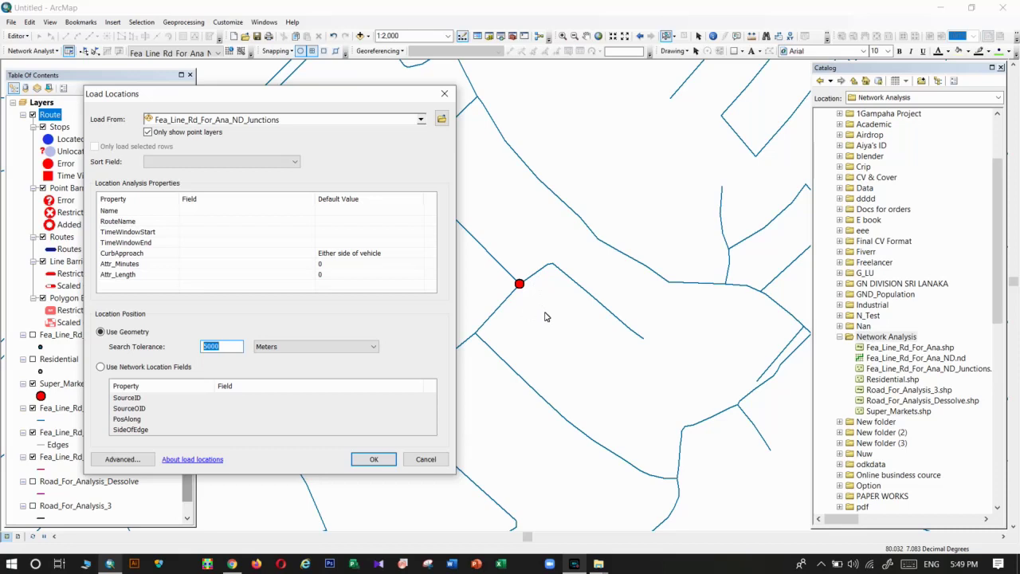
{"action": "left_click", "coordinate": [228, 350]}
{"action": "left_click", "coordinate": [296, 119]}
{"action": "left_click", "coordinate": [192, 190]}
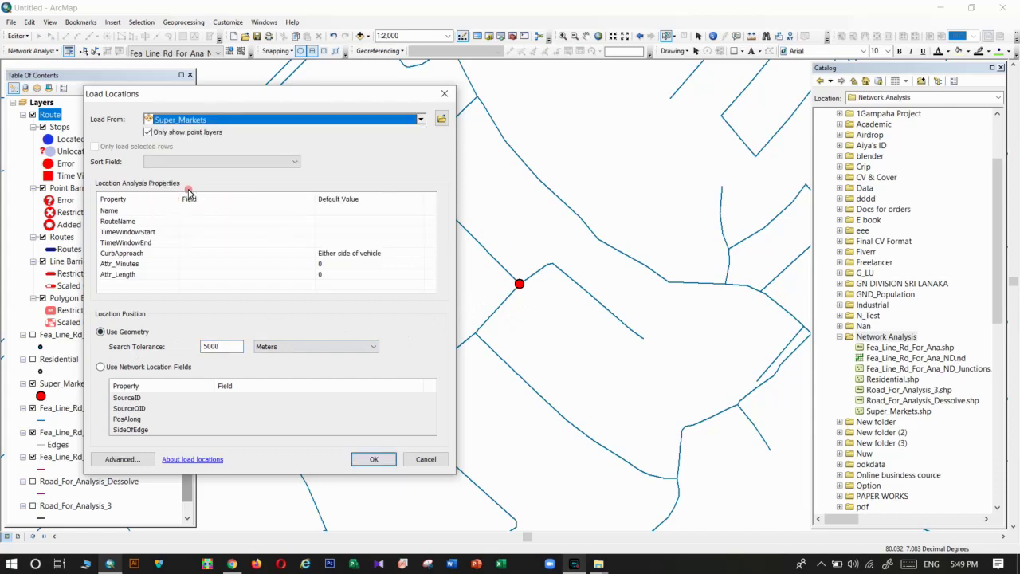
{"action": "left_click", "coordinate": [369, 458]}
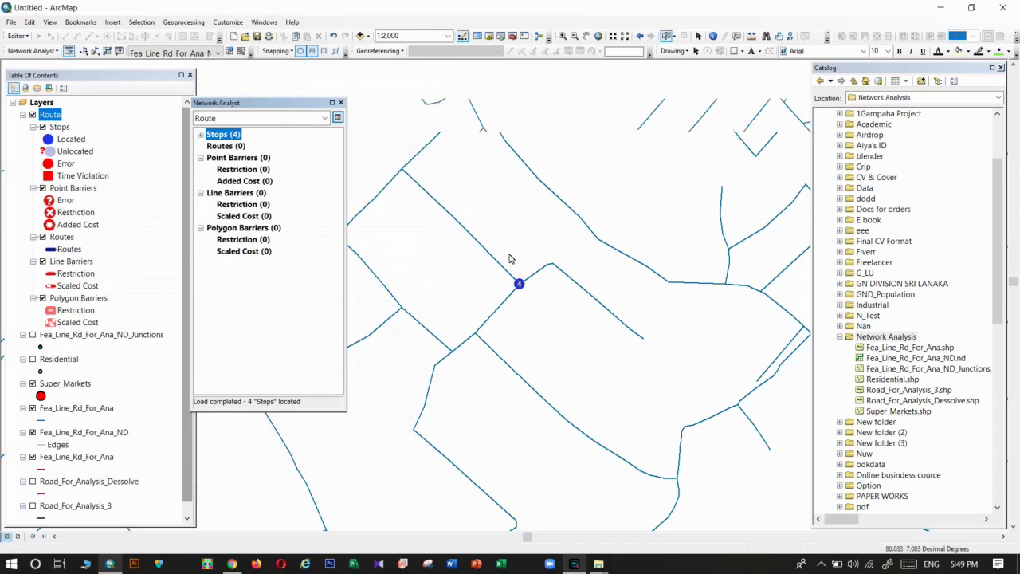
{"action": "scroll", "coordinate": [512, 262], "scroll_direction": "down", "scroll_amount": 3}
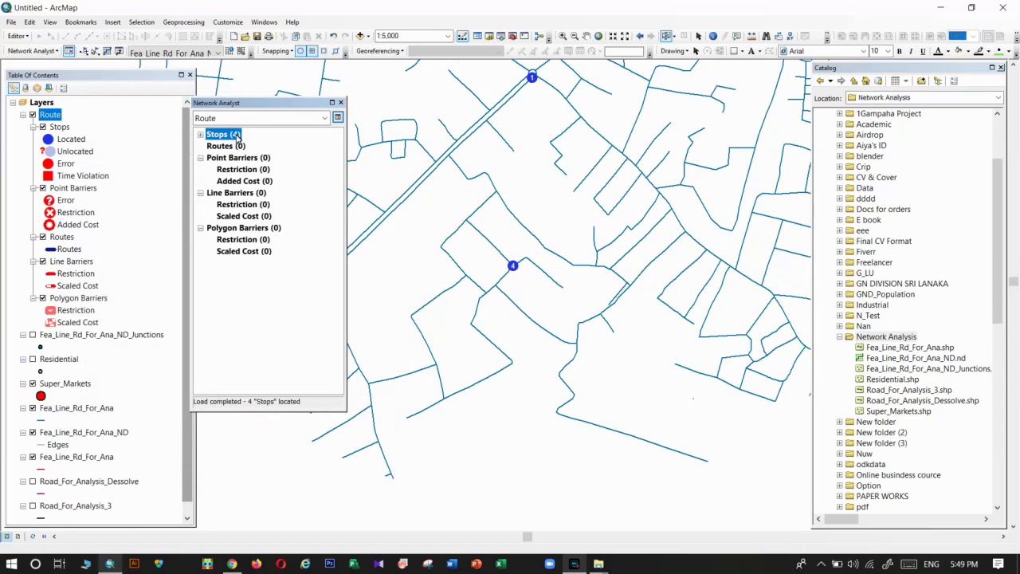
{"action": "left_click", "coordinate": [337, 120]}
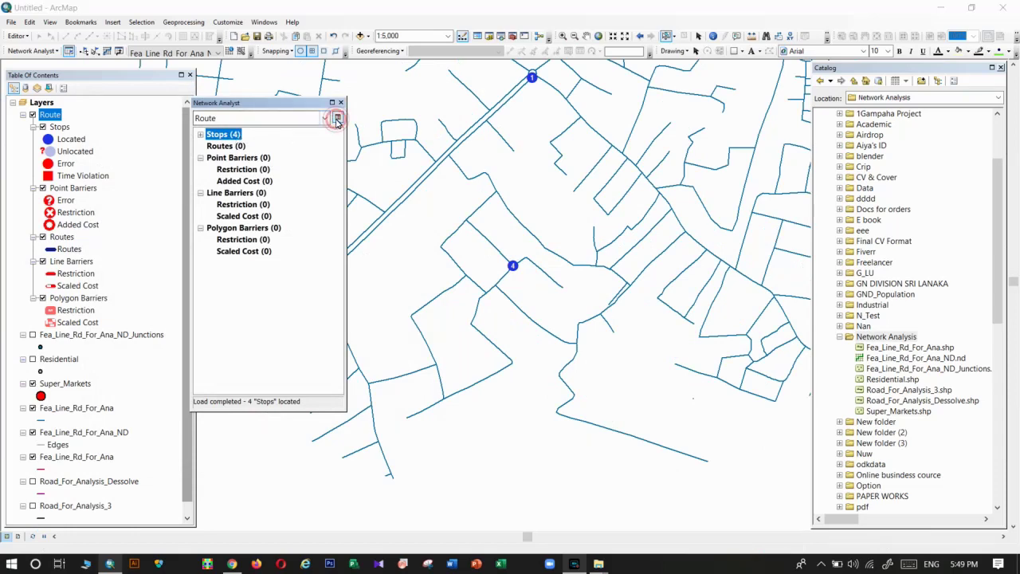
Change the Route layer's impedance from Minutes to Length (Meters) and apply it
{"action": "left_click_drag", "start_coordinate": [357, 111], "coordinate": [266, 113]}
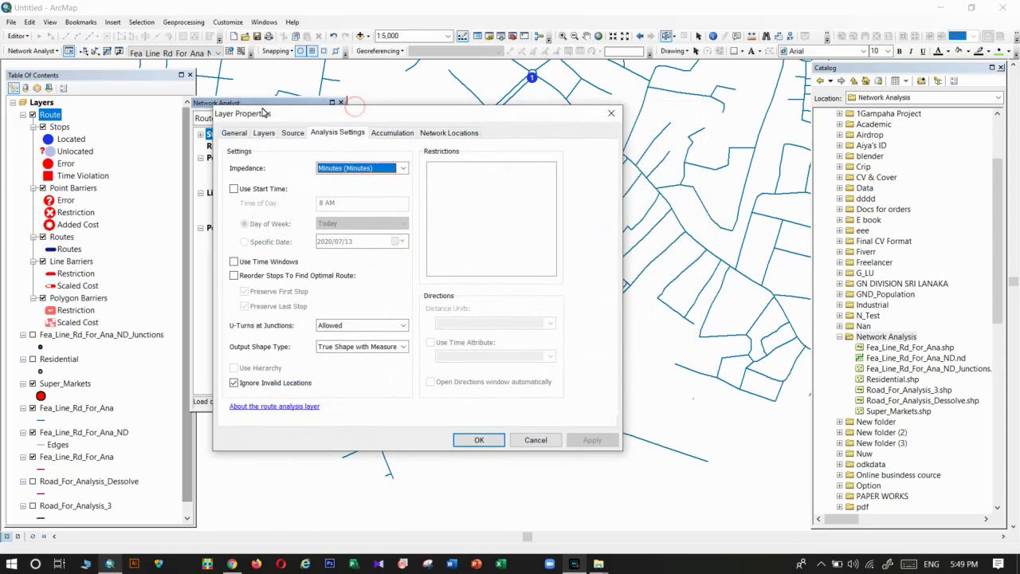
{"action": "left_click", "coordinate": [341, 168]}
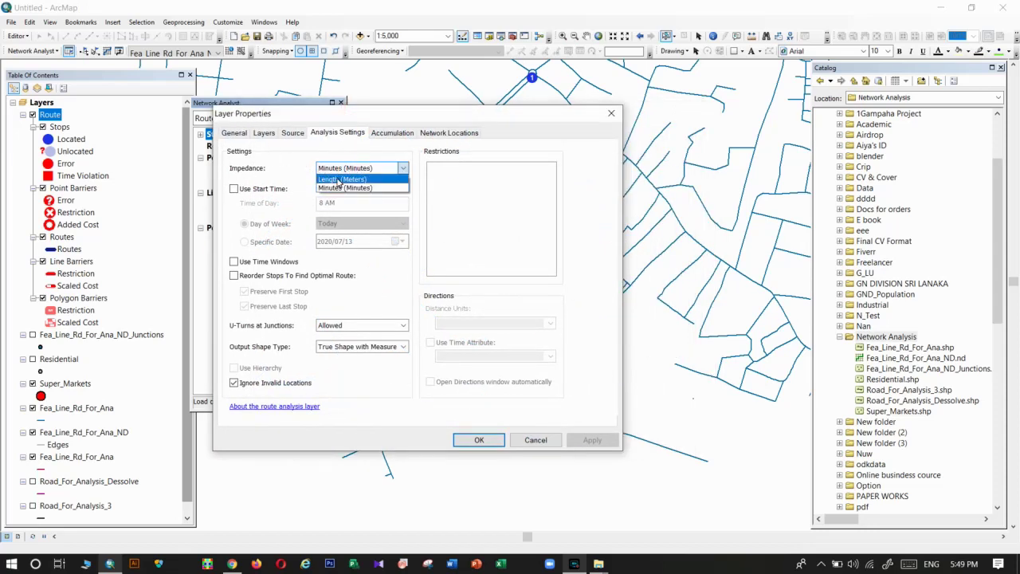
{"action": "left_click", "coordinate": [341, 180]}
{"action": "left_click", "coordinate": [343, 168]}
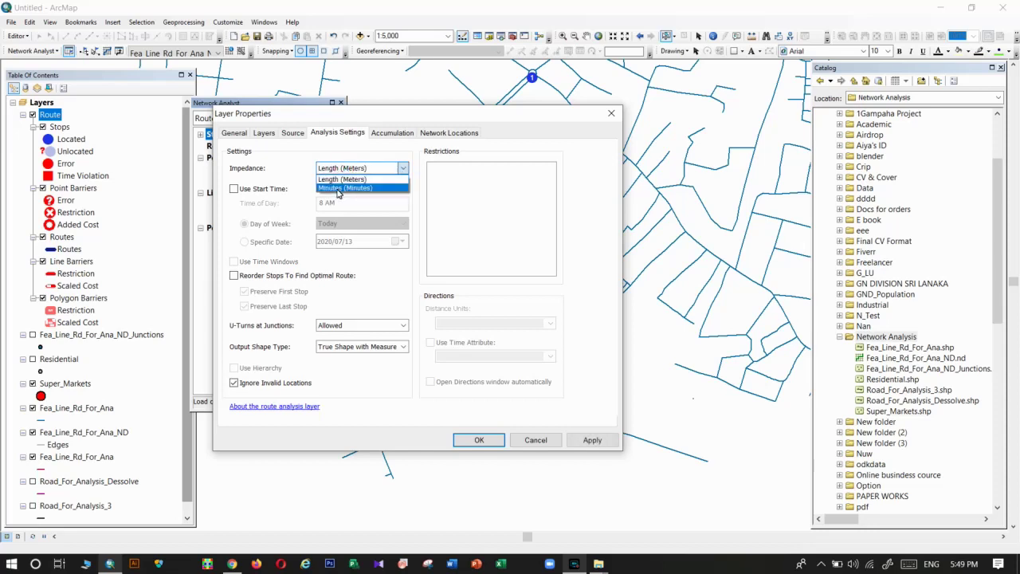
{"action": "left_click", "coordinate": [339, 188]}
{"action": "left_click", "coordinate": [343, 168]}
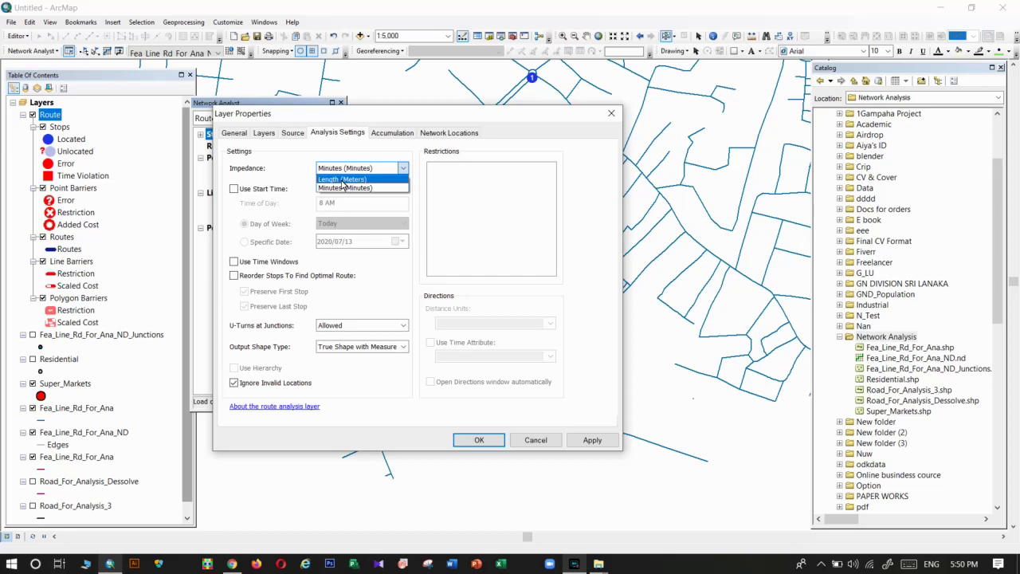
{"action": "left_click", "coordinate": [342, 179]}
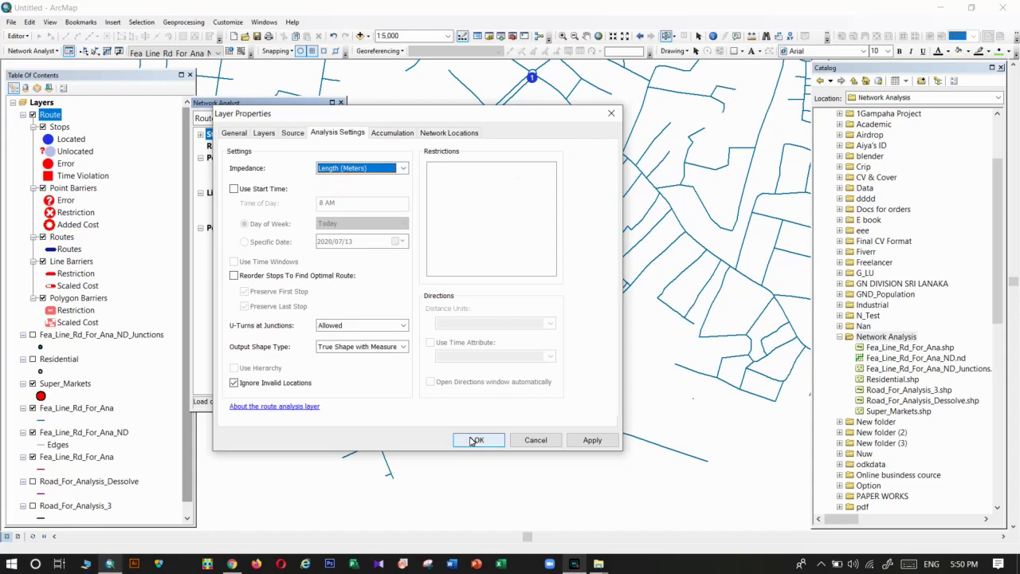
{"action": "left_click", "coordinate": [475, 440]}
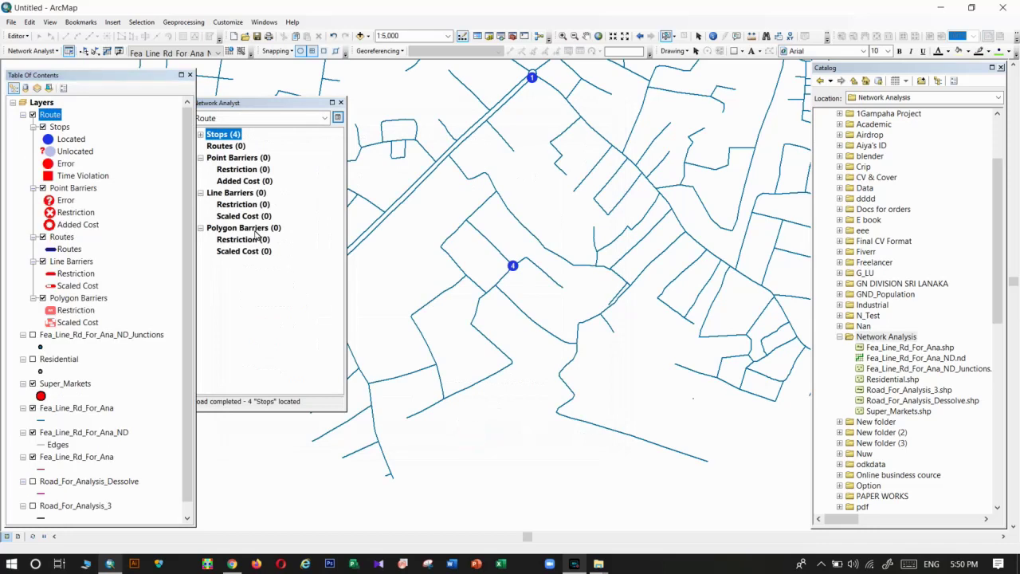
Solve the route through the four stops and pan the map to show the whole path
{"action": "left_click", "coordinate": [239, 102]}
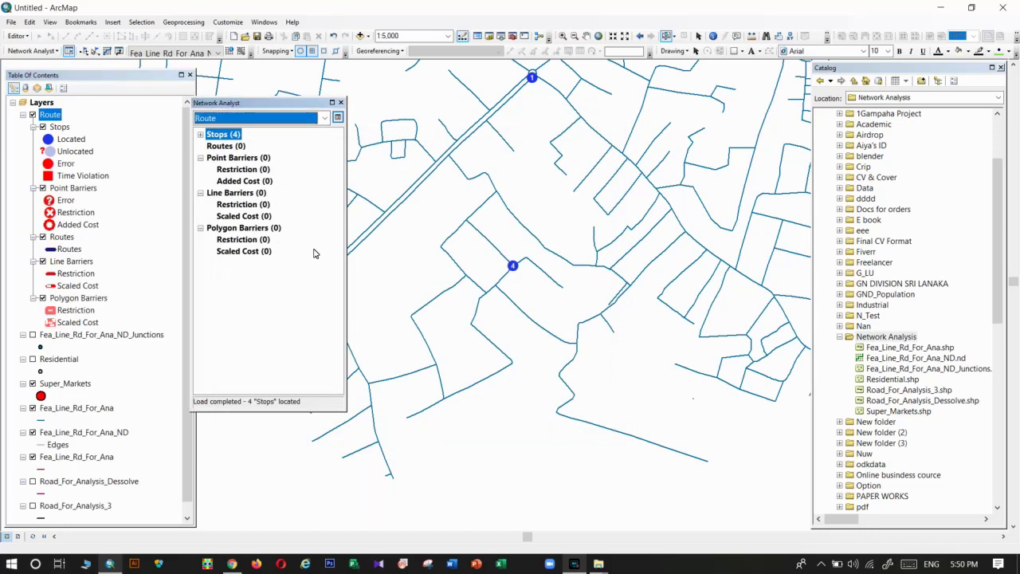
{"action": "left_click", "coordinate": [108, 52]}
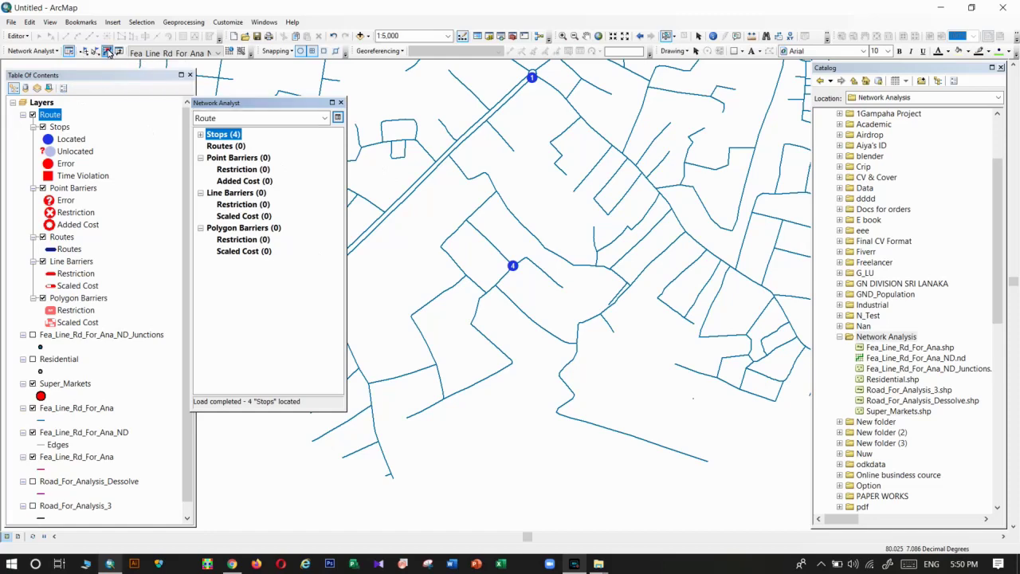
{"action": "scroll", "coordinate": [439, 395], "scroll_direction": "up", "scroll_amount": 3}
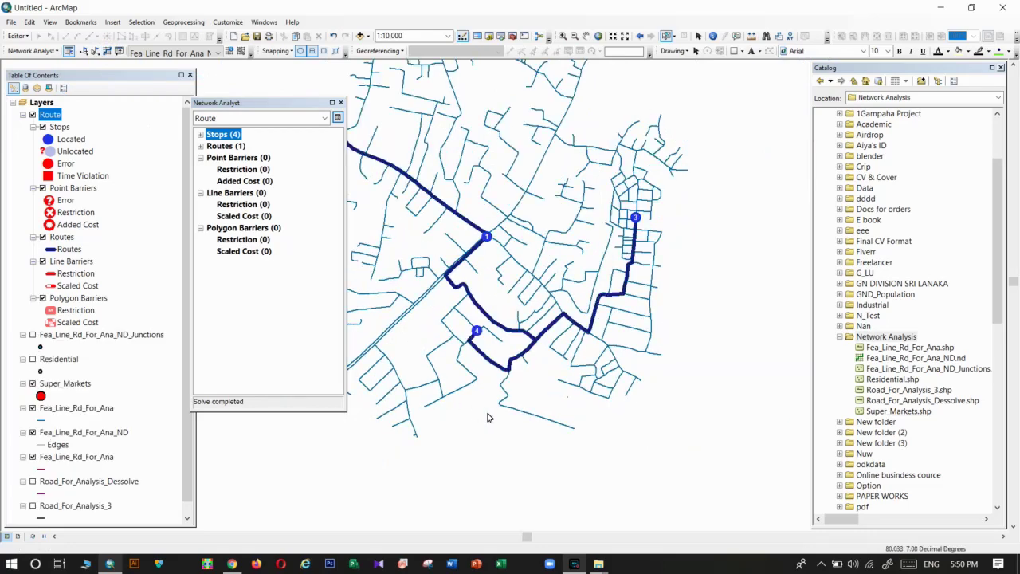
{"action": "left_click_drag", "start_coordinate": [485, 417], "coordinate": [569, 421]}
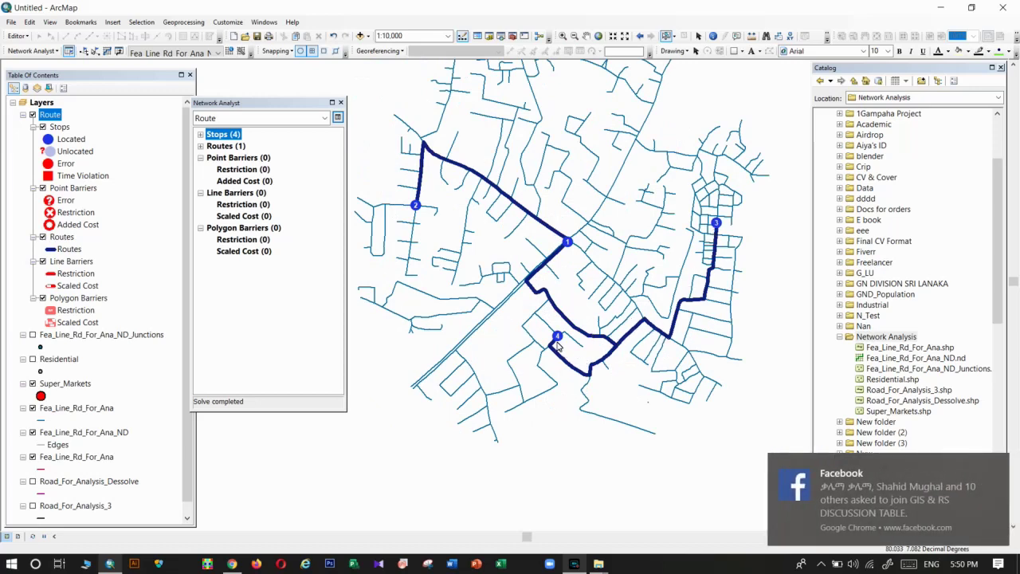
{"action": "left_click", "coordinate": [996, 466]}
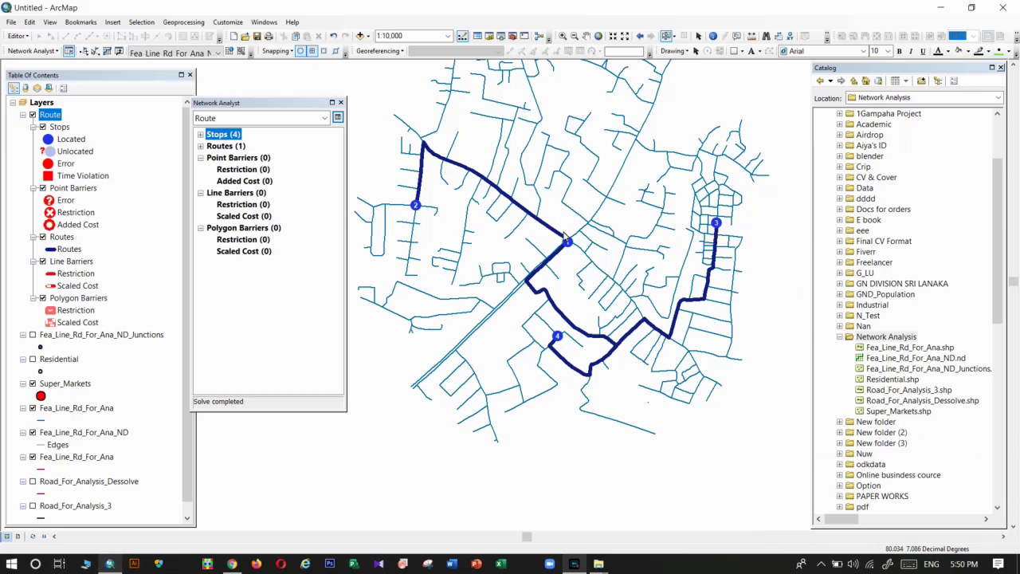
{"action": "left_click", "coordinate": [201, 146]}
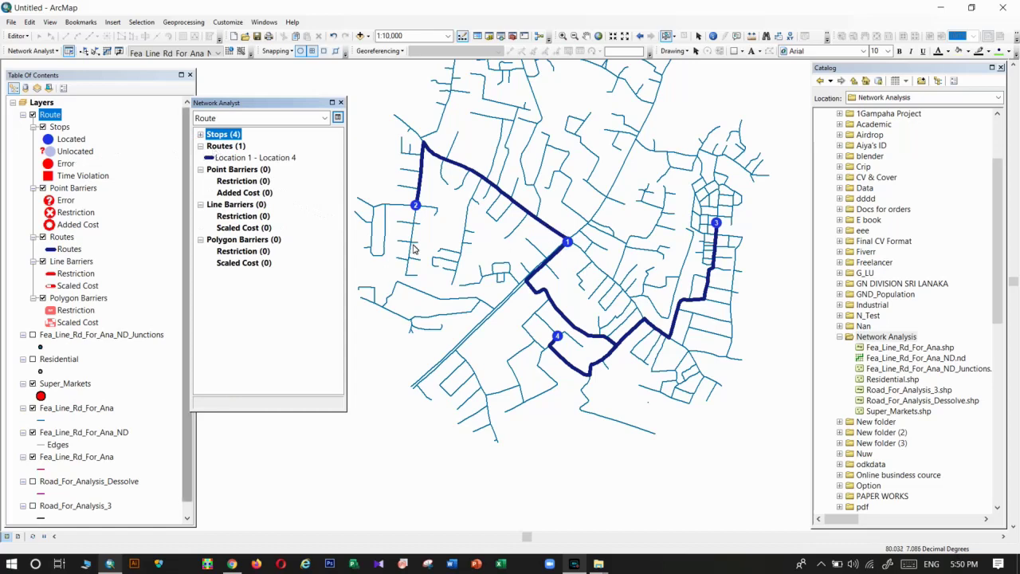
Select the Location 1 - Location 4 route and export the Routes class data
{"action": "left_click", "coordinate": [67, 250]}
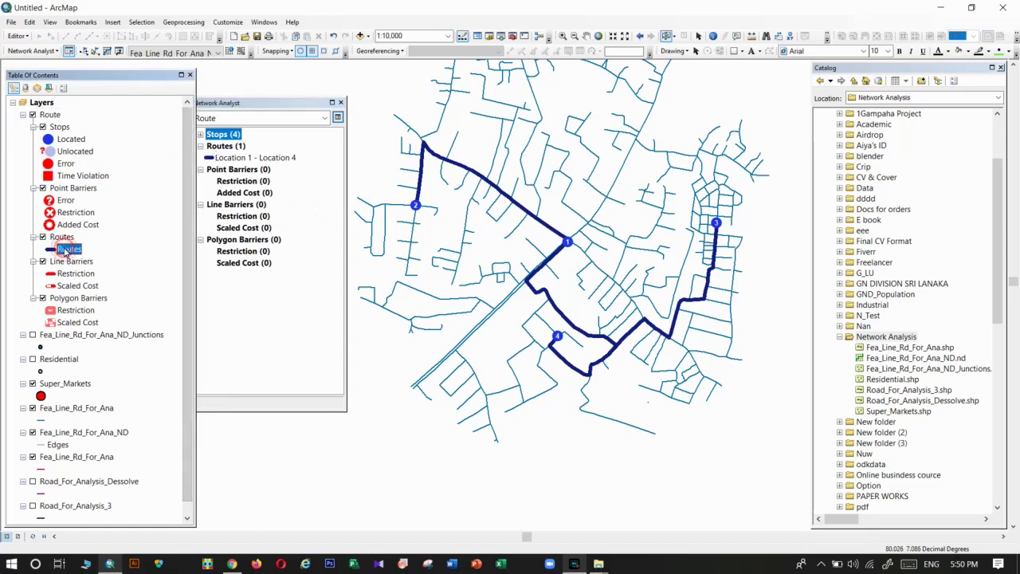
{"action": "left_click", "coordinate": [242, 157]}
{"action": "right_click", "coordinate": [239, 157]}
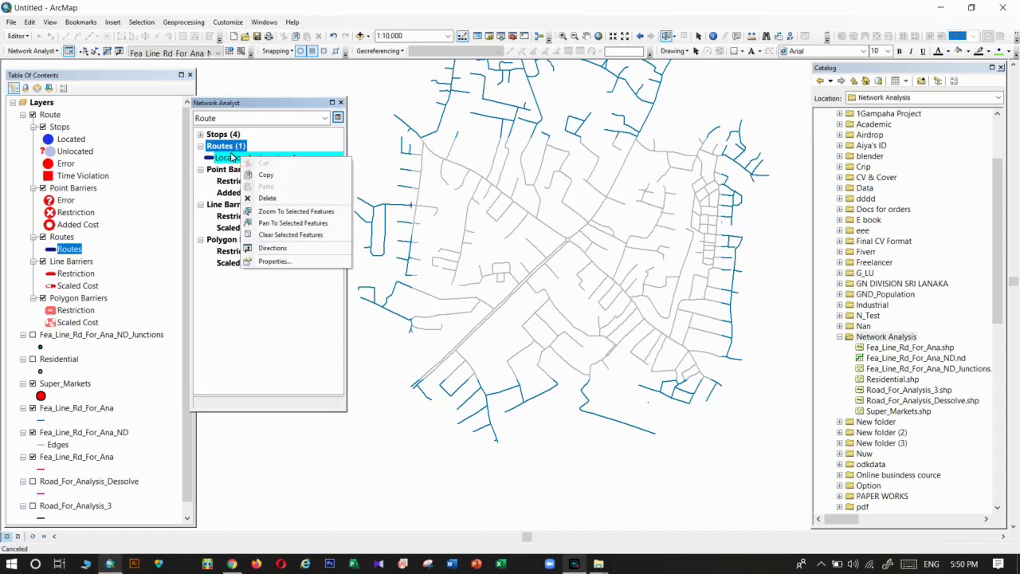
{"action": "left_click", "coordinate": [230, 149]}
{"action": "right_click", "coordinate": [231, 149]}
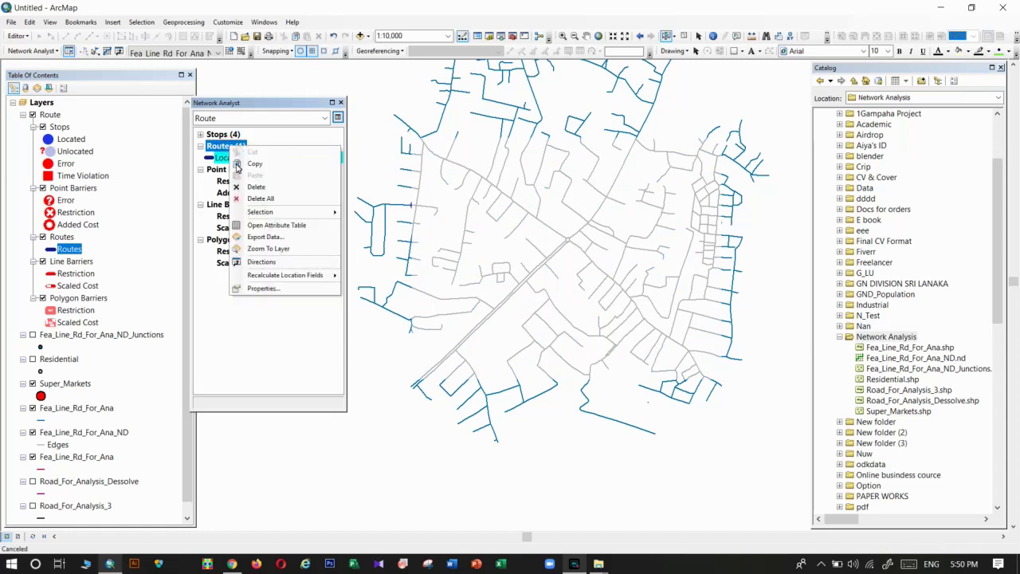
{"action": "left_click", "coordinate": [259, 237]}
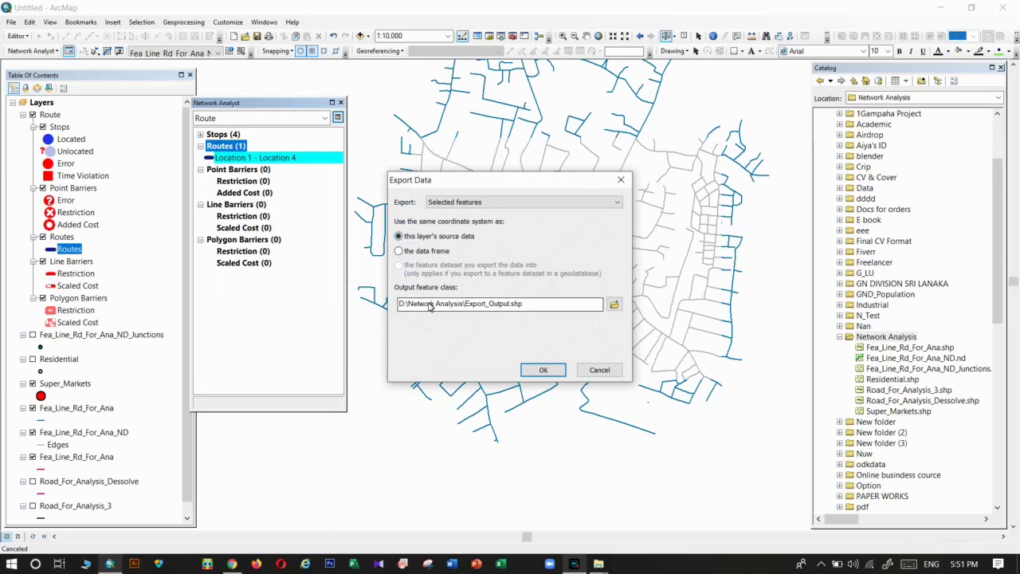
Export the route as New Route.shp in the Network Analysis folder and add it to the map
{"action": "left_click", "coordinate": [614, 305]}
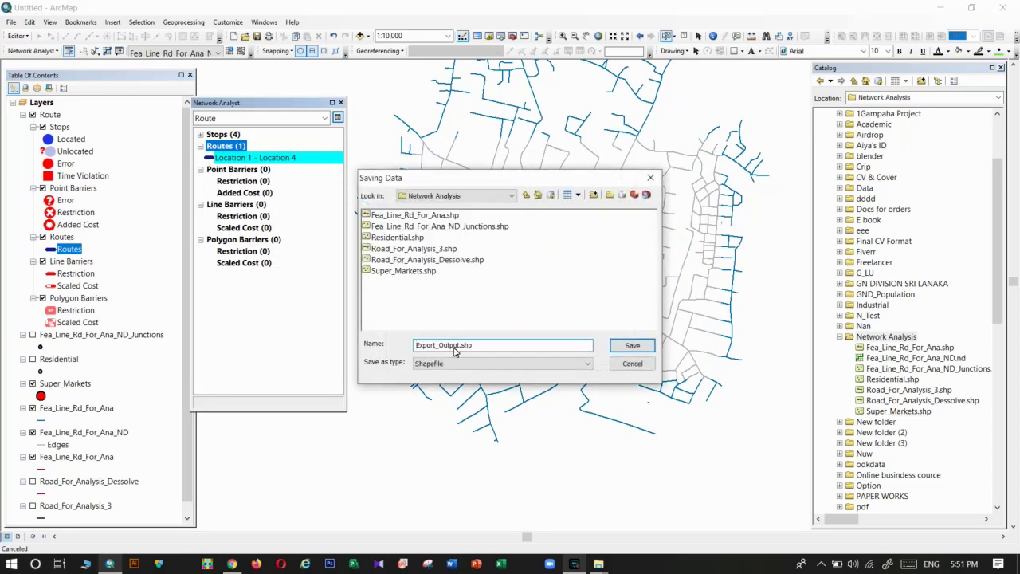
{"action": "double_click", "coordinate": [459, 346]}
{"action": "key", "text": "BackSpace"}
{"action": "type", "text": "New Location"}
{"action": "left_click_drag", "start_coordinate": [434, 352], "coordinate": [457, 354]}
{"action": "key", "text": "BackSpace"}
{"action": "type", "text": "Route"}
{"action": "left_click", "coordinate": [618, 348]}
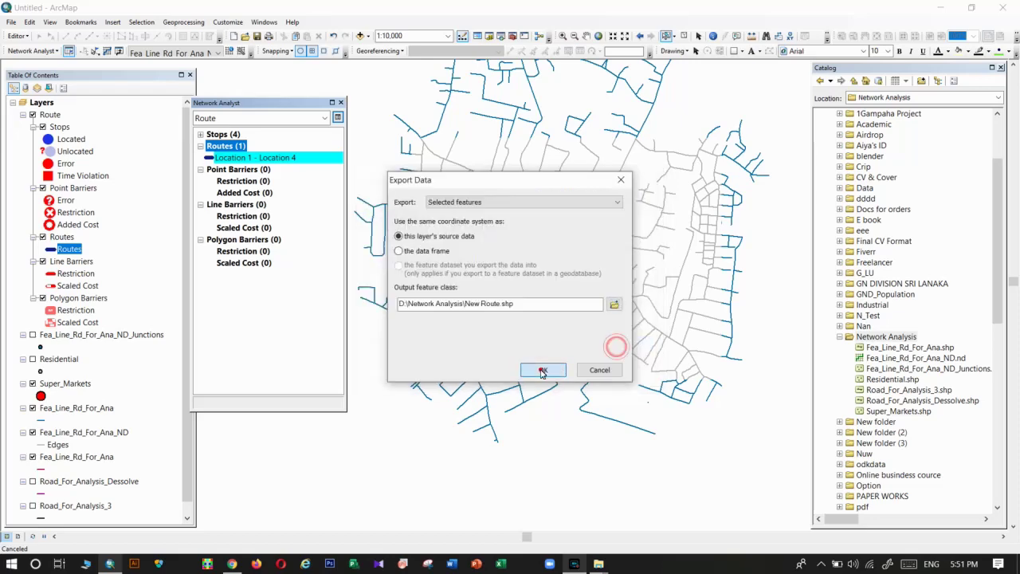
{"action": "left_click", "coordinate": [542, 371]}
{"action": "left_click", "coordinate": [543, 333]}
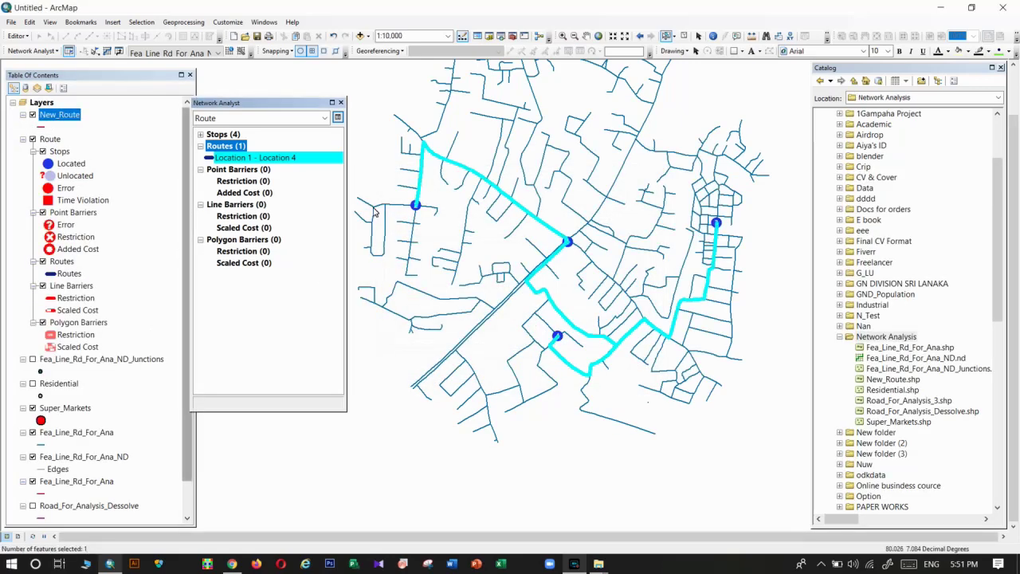
Hide the Route layer and close the Network Analyst window, leaving the New_Route line visible
{"action": "left_click", "coordinate": [32, 139]}
{"action": "left_click", "coordinate": [340, 102]}
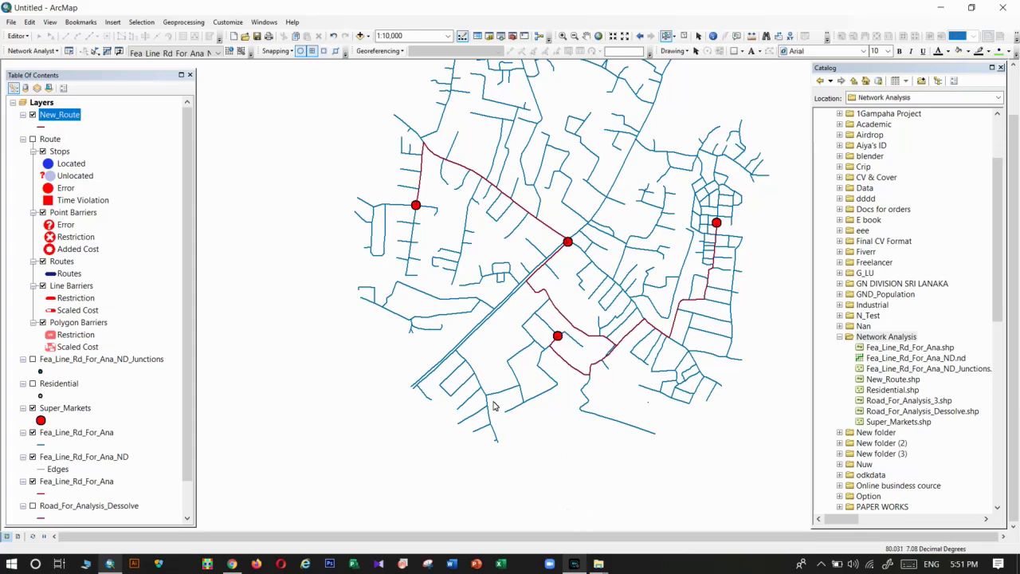
{"action": "scroll", "coordinate": [502, 382], "scroll_direction": "up", "scroll_amount": 2}
{"action": "left_click", "coordinate": [35, 51]}
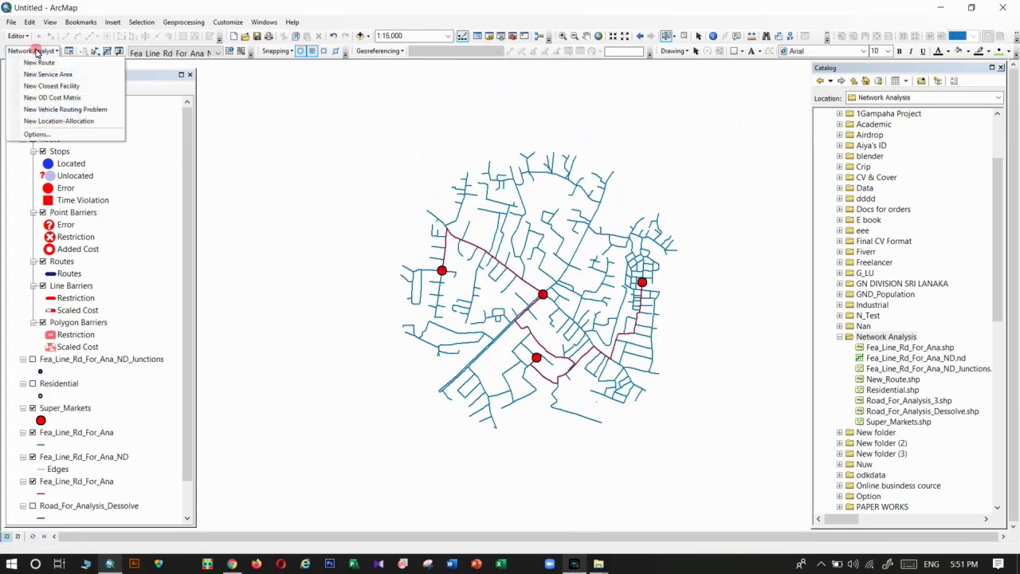